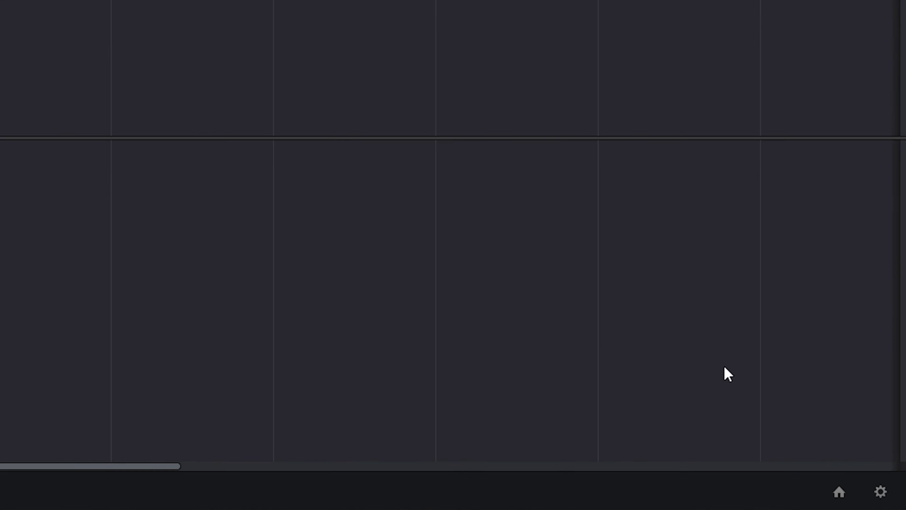
Open the master settings of the project settings.
{"action": "left_click", "coordinate": [875, 487]}
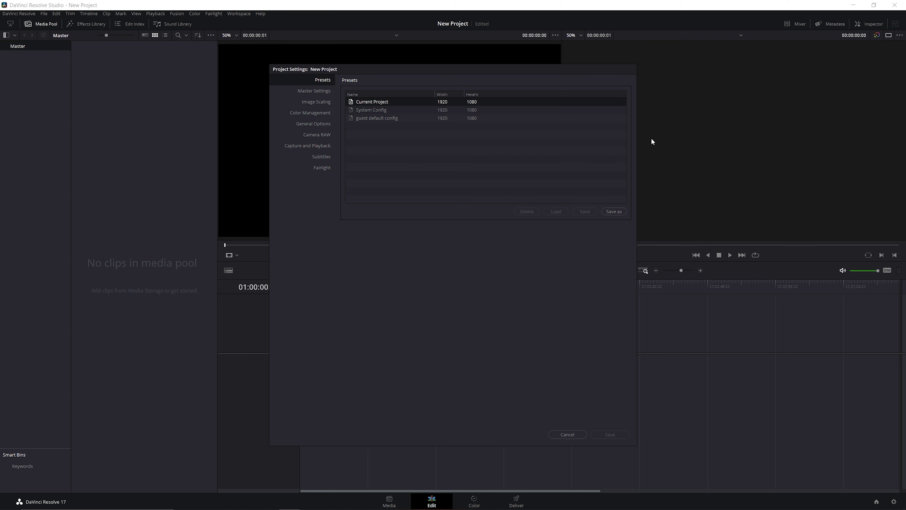
{"action": "left_click", "coordinate": [321, 92]}
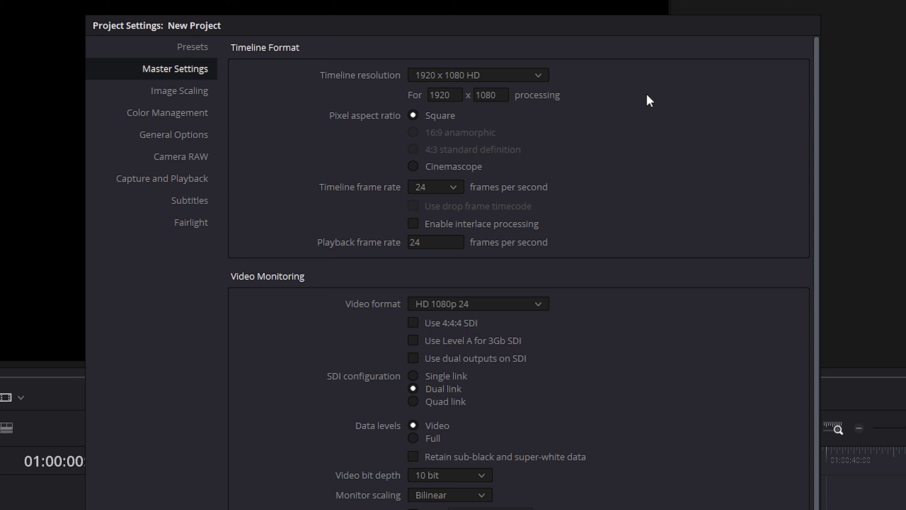
Try the 3840 x 2160 Ultra HD timeline resolution and return it to 1920 x 1080 HD.
{"action": "left_click", "coordinate": [535, 75]}
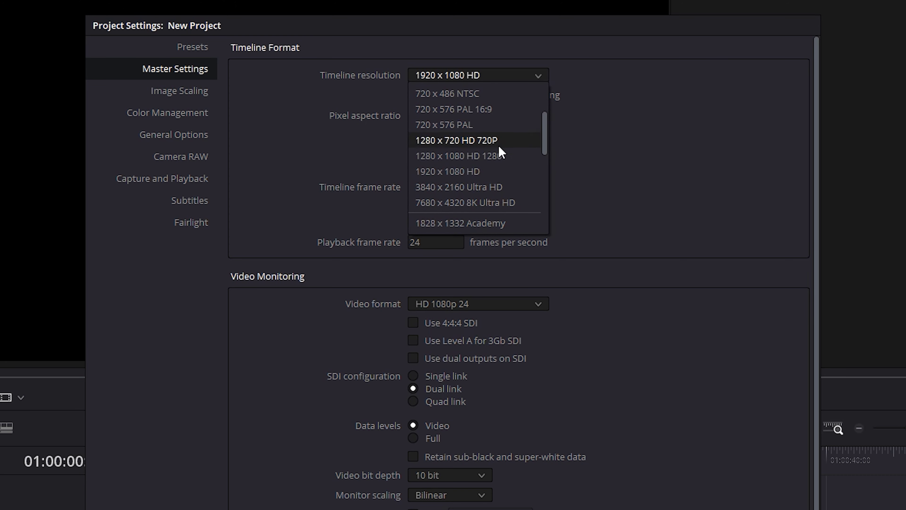
{"action": "left_click", "coordinate": [491, 186]}
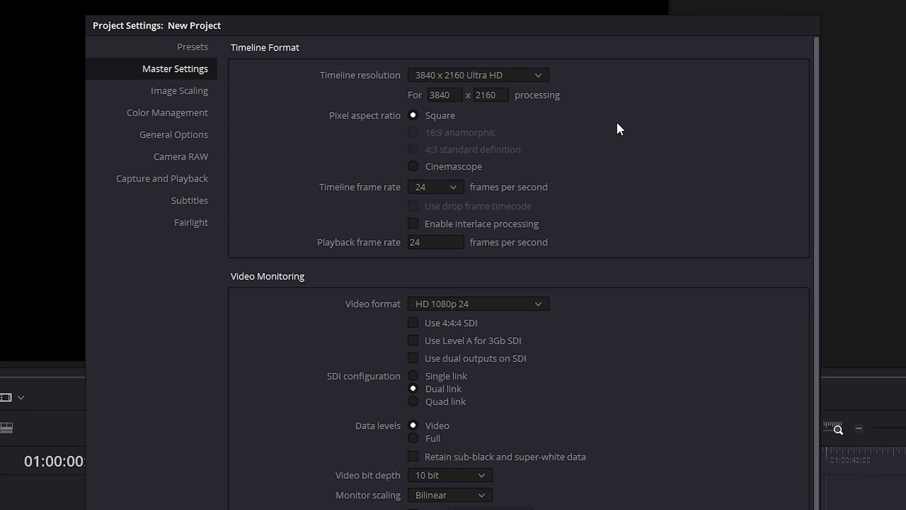
{"action": "left_click", "coordinate": [524, 75]}
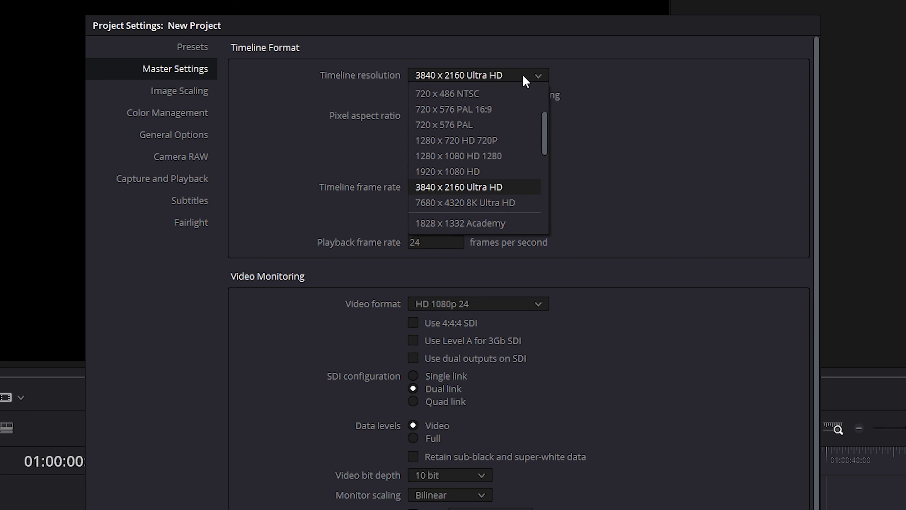
{"action": "left_click", "coordinate": [488, 172]}
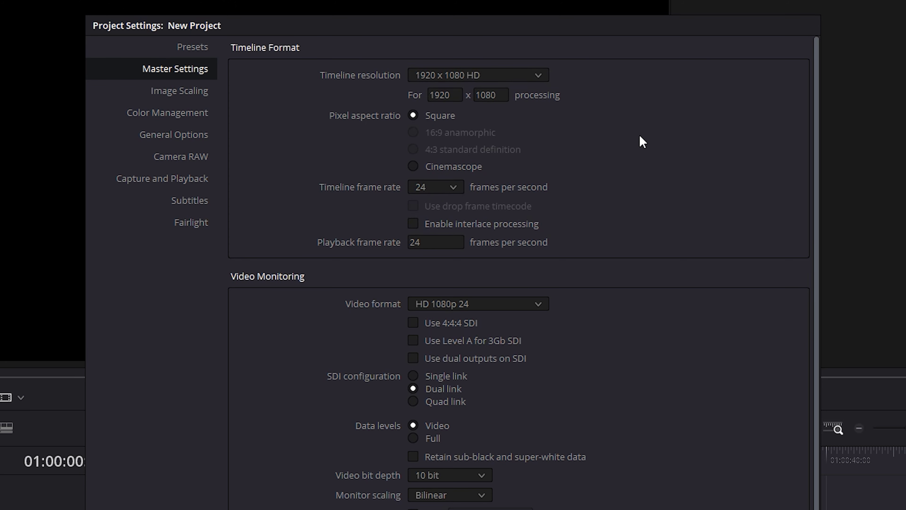
Set the timeline frame rate to 23.976 frames per second.
{"action": "left_click", "coordinate": [435, 188]}
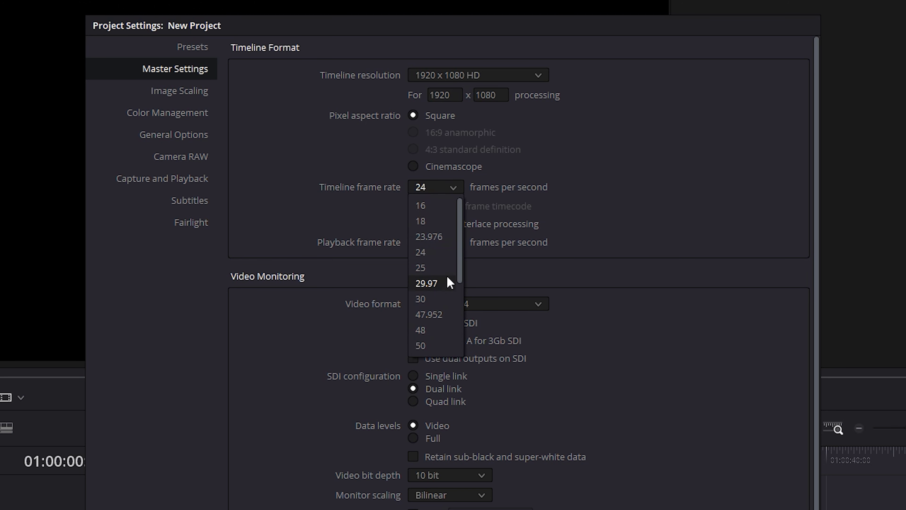
{"action": "left_click", "coordinate": [444, 237]}
{"action": "left_click", "coordinate": [458, 243]}
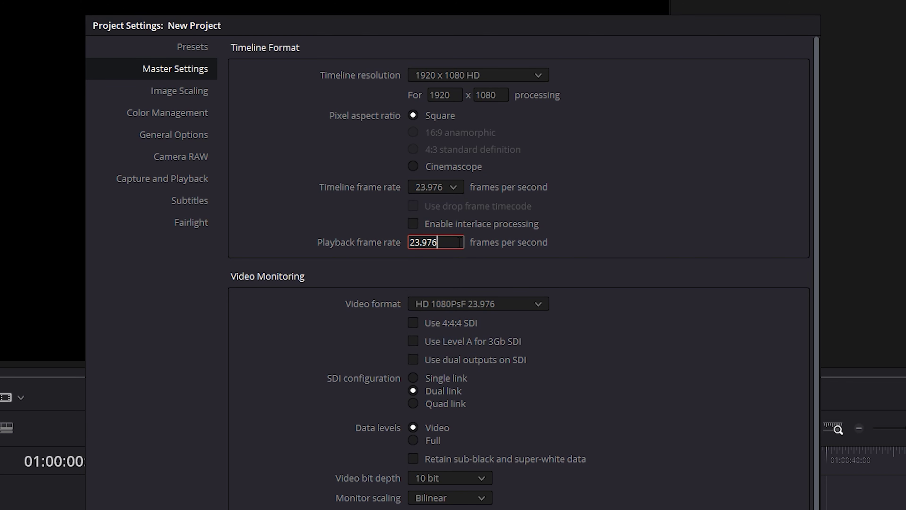
{"action": "left_click", "coordinate": [663, 210]}
Examine the available video formats and video bit depths for video monitoring.
{"action": "scroll", "coordinate": [676, 272], "scroll_direction": "down", "scroll_amount": 3}
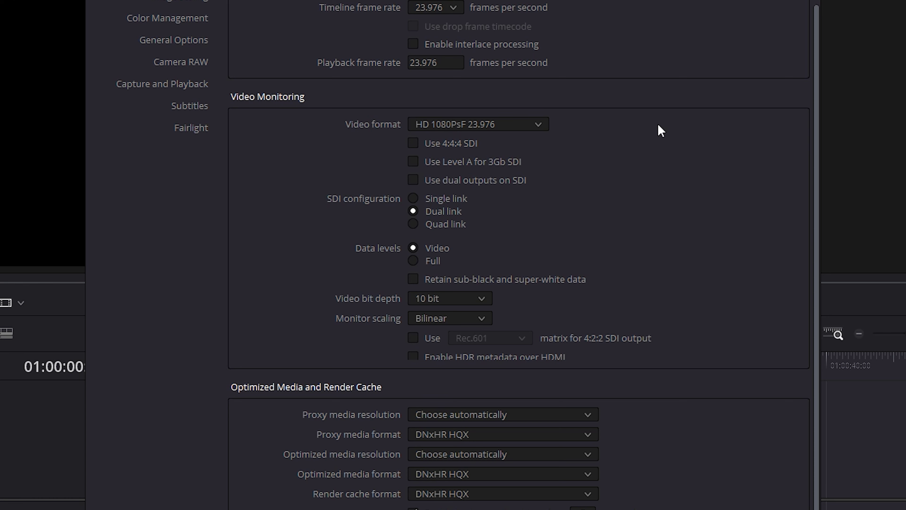
{"action": "left_click", "coordinate": [536, 124]}
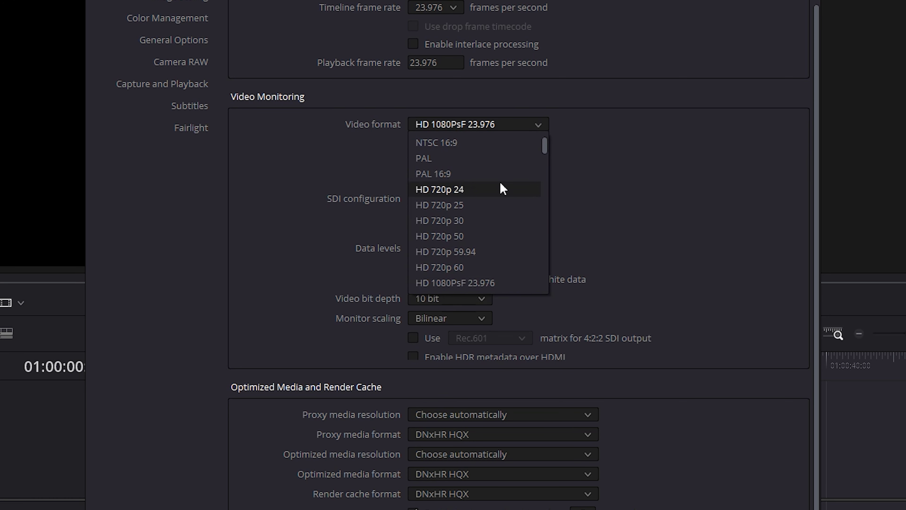
{"action": "left_click", "coordinate": [670, 134]}
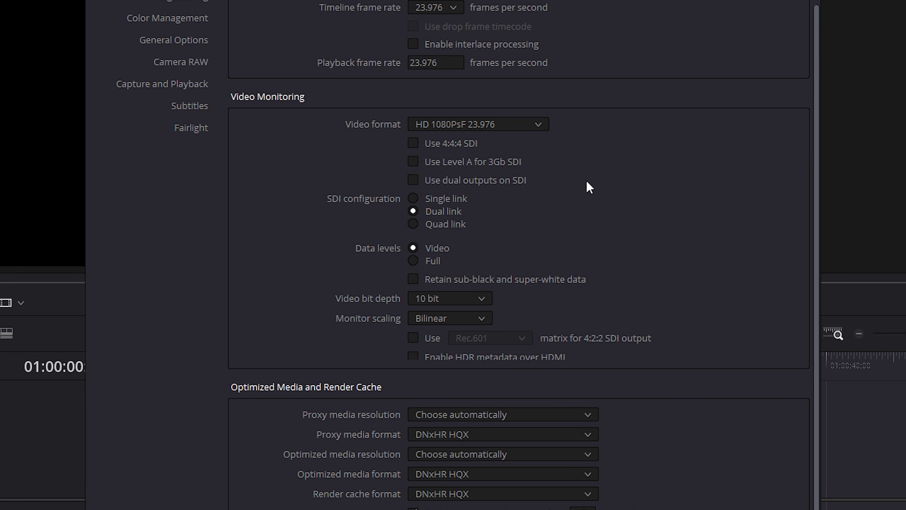
{"action": "scroll", "coordinate": [587, 191], "scroll_direction": "down", "scroll_amount": 3}
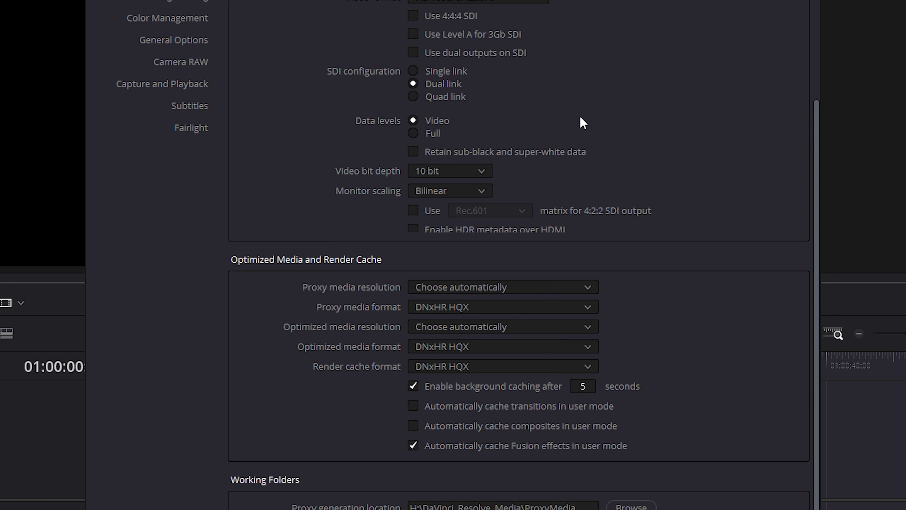
{"action": "left_click", "coordinate": [414, 134]}
{"action": "left_click", "coordinate": [470, 170]}
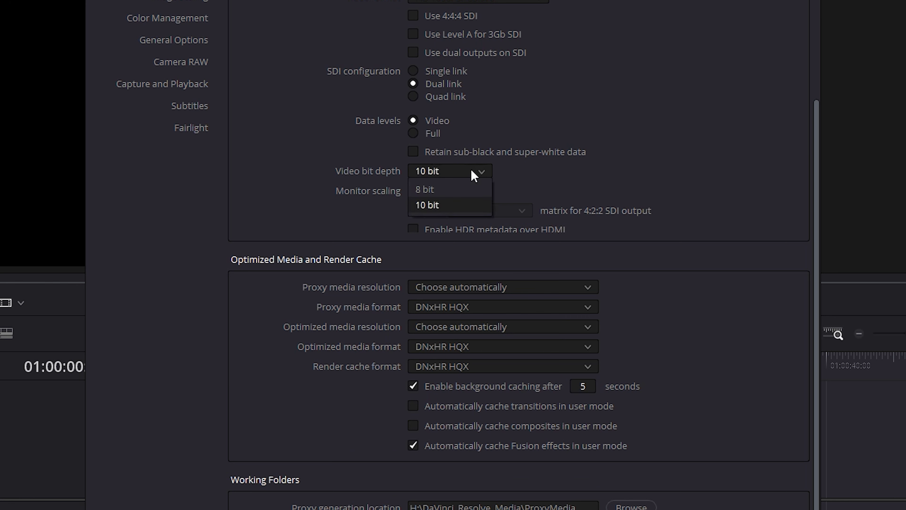
{"action": "left_click", "coordinate": [663, 157]}
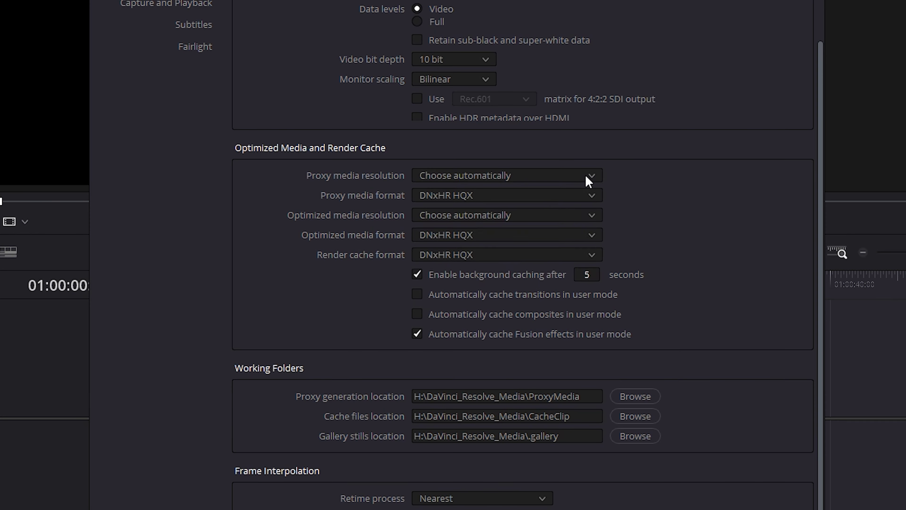
Examine the resolution and format choices for proxy media and optimized media.
{"action": "left_click", "coordinate": [519, 232]}
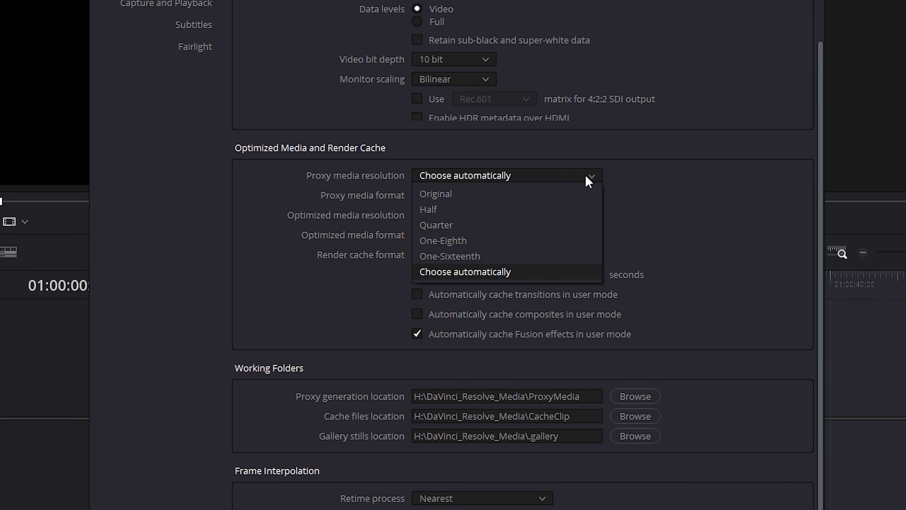
{"action": "left_click", "coordinate": [693, 196]}
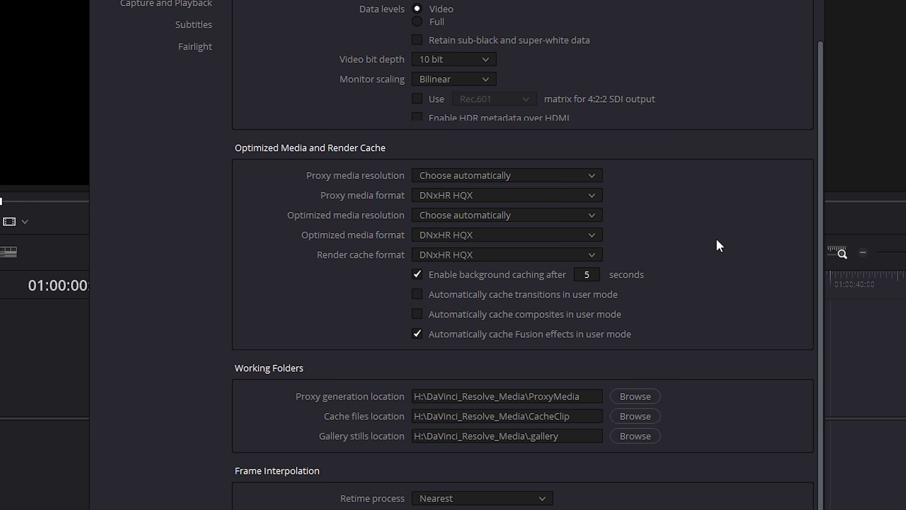
{"action": "left_click", "coordinate": [591, 176]}
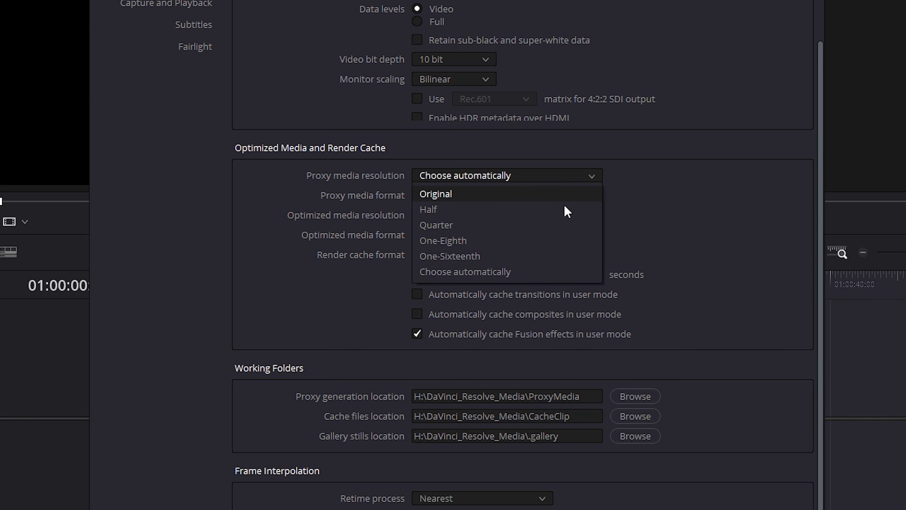
{"action": "left_click", "coordinate": [666, 200]}
{"action": "left_click", "coordinate": [565, 196]}
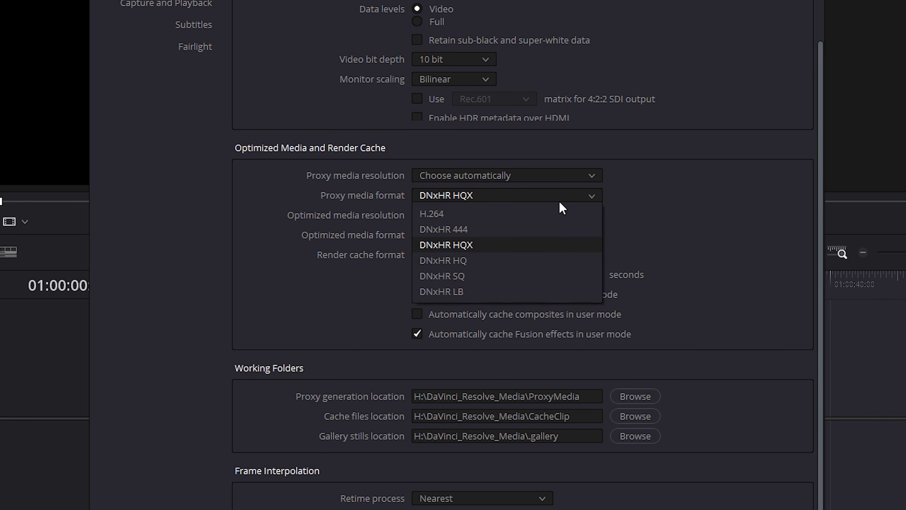
{"action": "left_click", "coordinate": [676, 206]}
{"action": "left_click", "coordinate": [581, 218]}
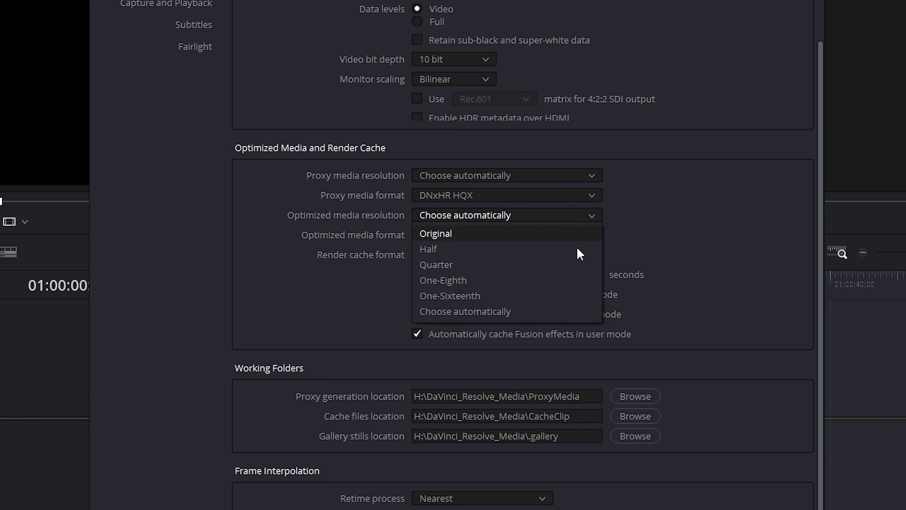
{"action": "left_click", "coordinate": [682, 216]}
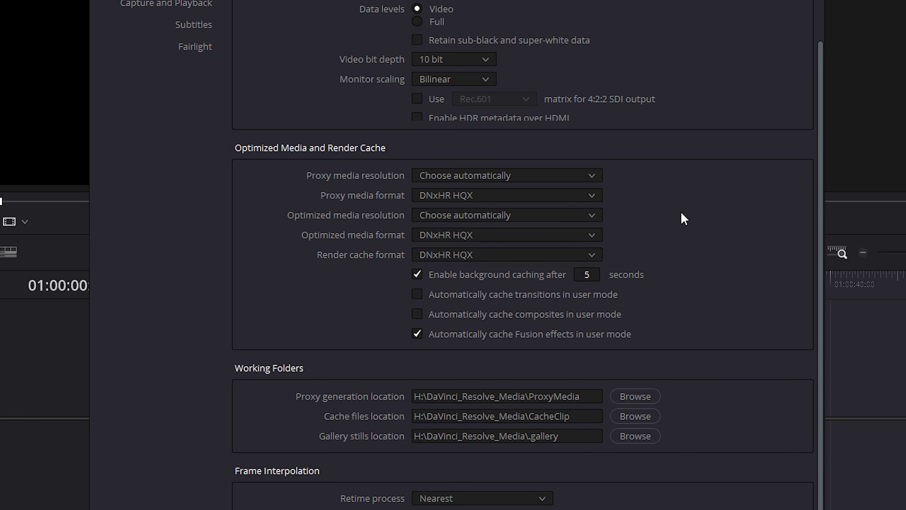
{"action": "left_click", "coordinate": [563, 238]}
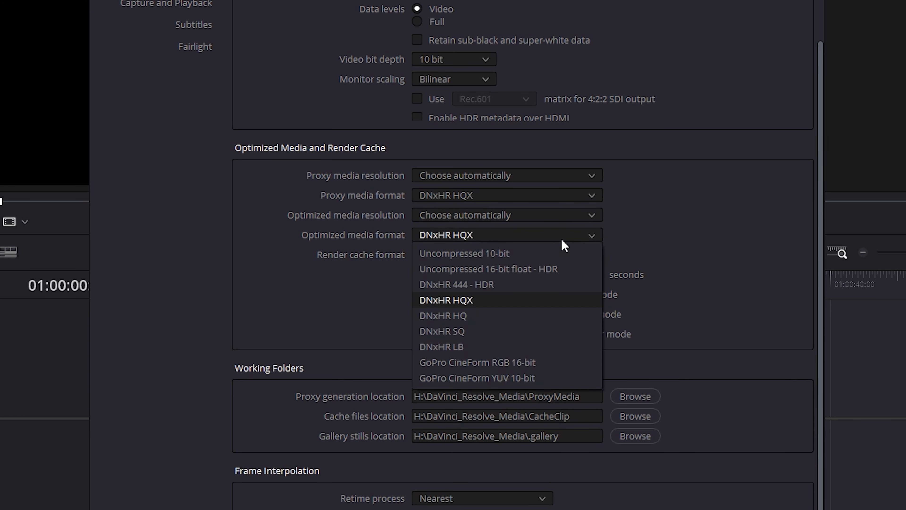
{"action": "left_click", "coordinate": [682, 216]}
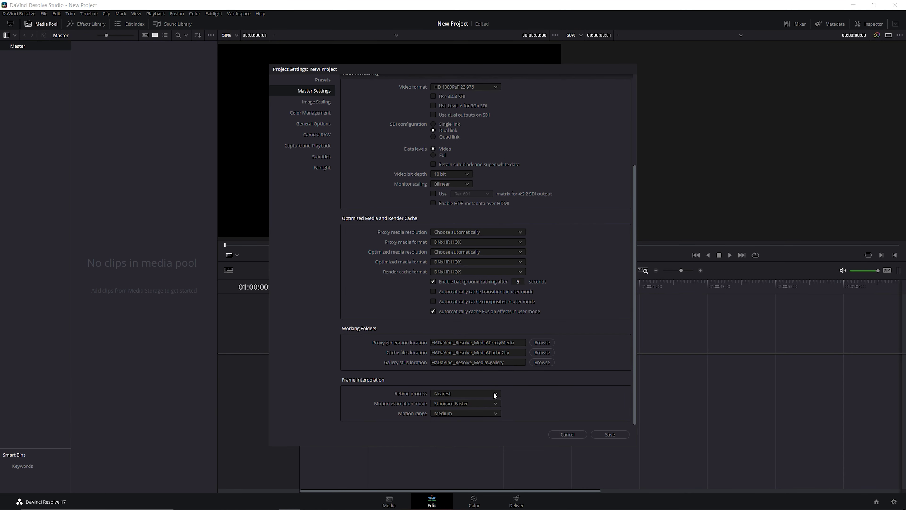
Examine the retime process, motion estimation mode and motion range choices for frame interpolation.
{"action": "left_click", "coordinate": [495, 394]}
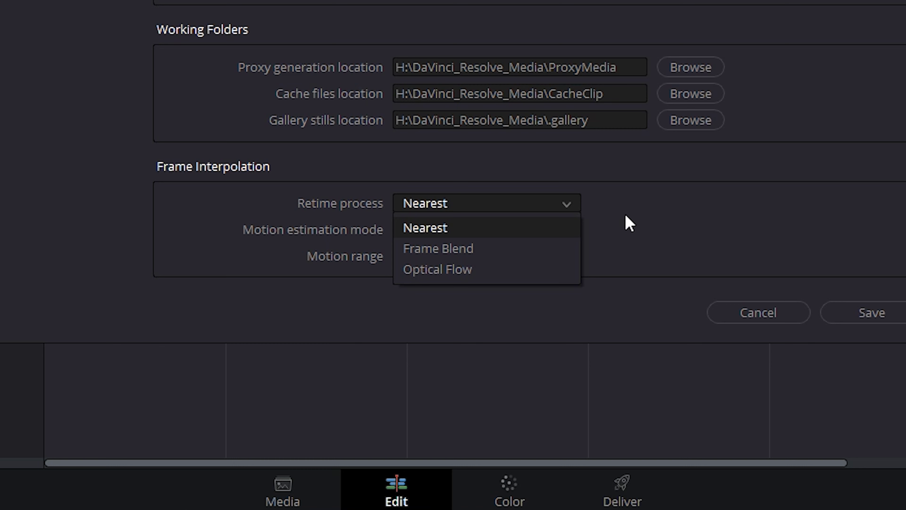
{"action": "left_click", "coordinate": [629, 223]}
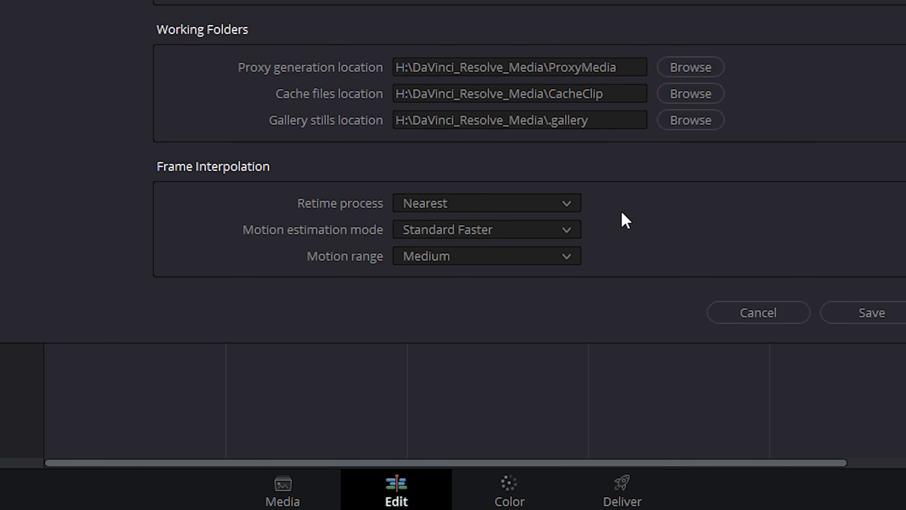
{"action": "left_click", "coordinate": [557, 204]}
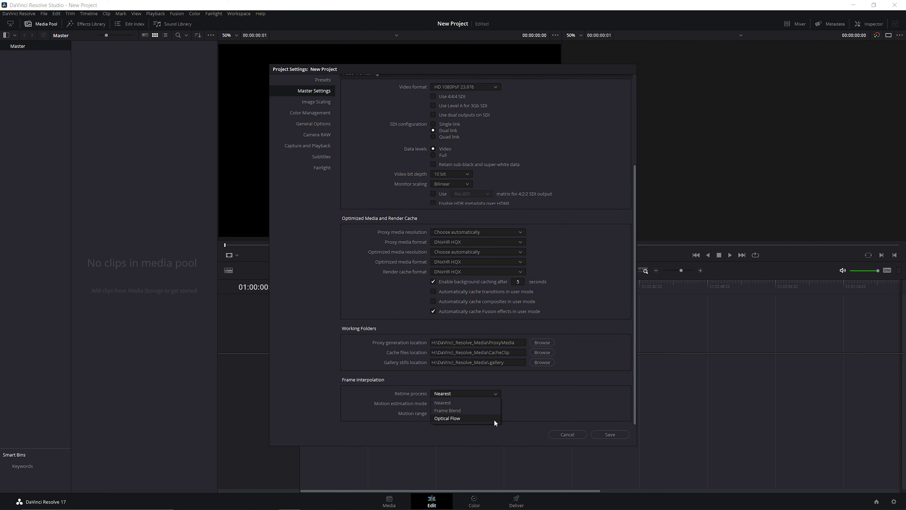
{"action": "left_click", "coordinate": [499, 403]}
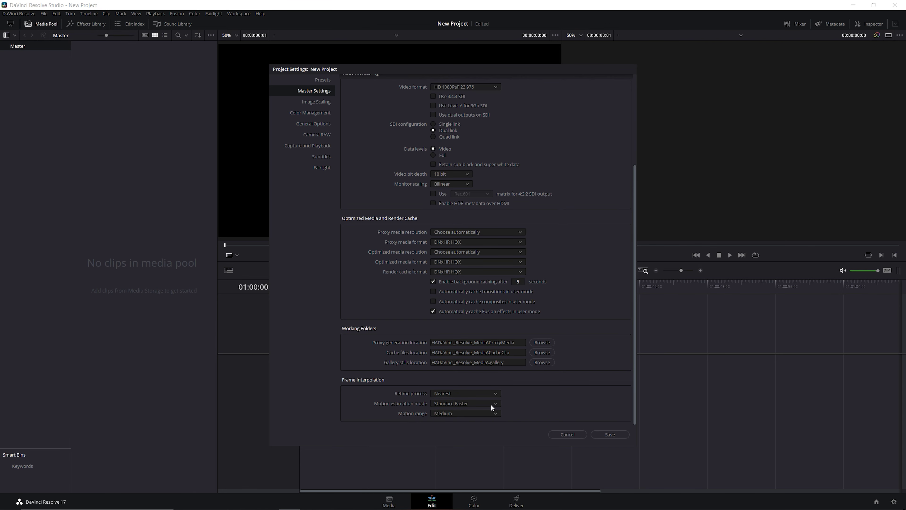
{"action": "left_click", "coordinate": [491, 404]}
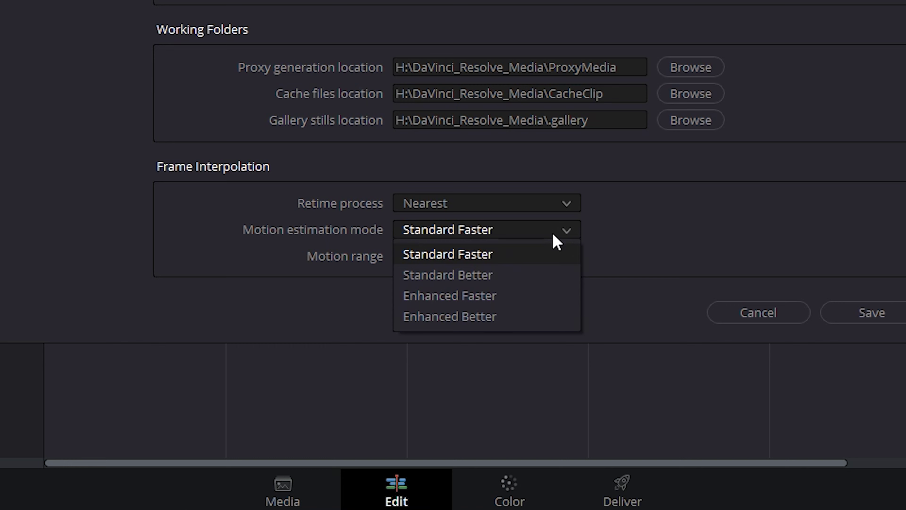
{"action": "left_click", "coordinate": [619, 220]}
{"action": "left_click", "coordinate": [543, 259]}
{"action": "left_click", "coordinate": [657, 250]}
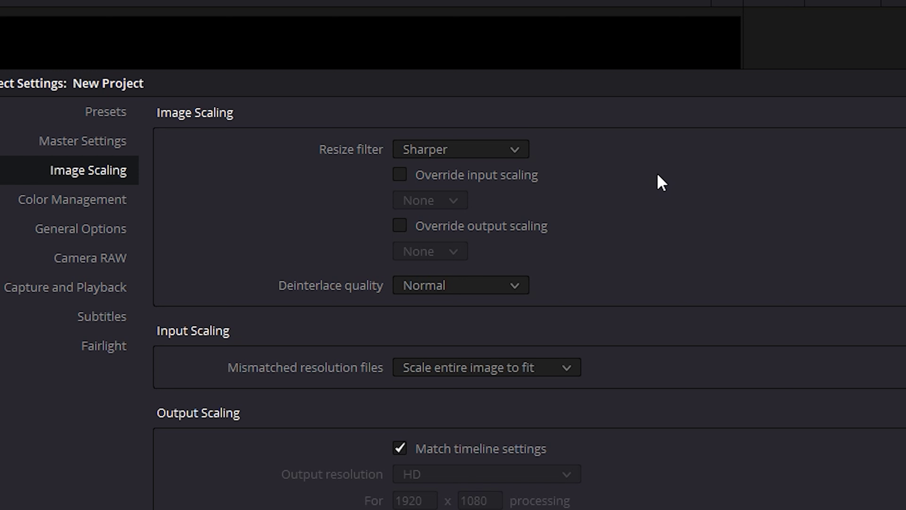
Examine the resize filter choices in the image scaling settings.
{"action": "left_click", "coordinate": [513, 149]}
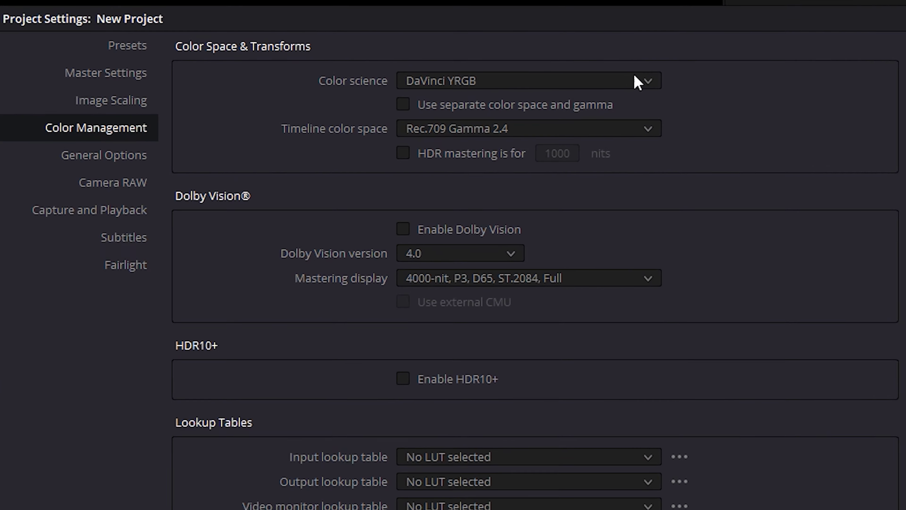
Set the color science to DaVinci YRGB Color Managed and the Resolve color management preset to Custom.
{"action": "left_click", "coordinate": [526, 95]}
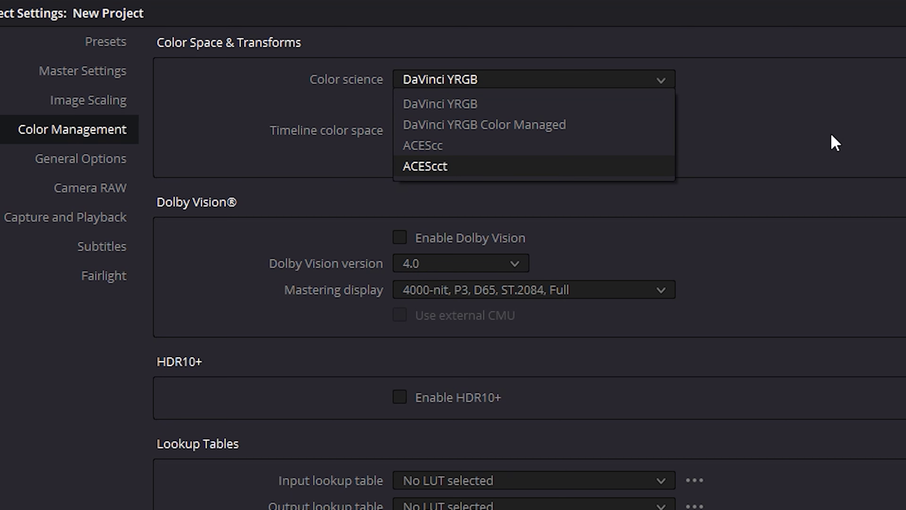
{"action": "left_click", "coordinate": [553, 123]}
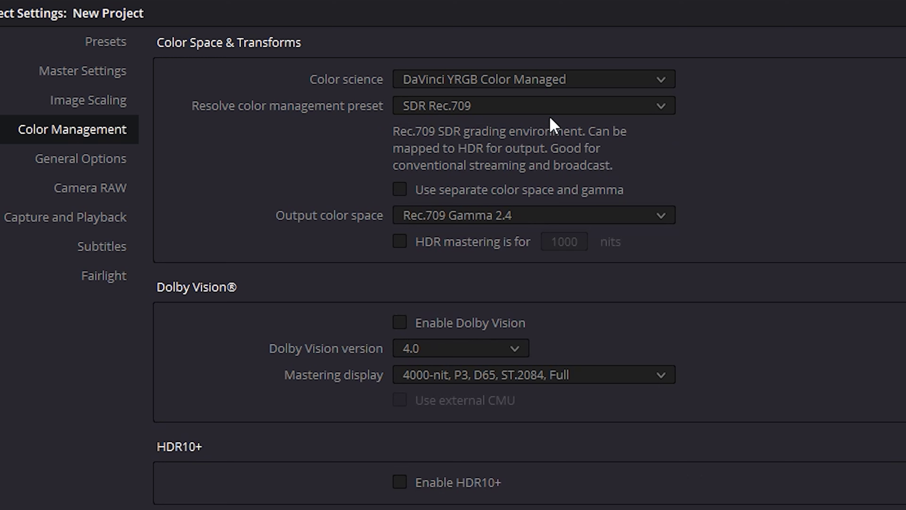
{"action": "left_click", "coordinate": [642, 106]}
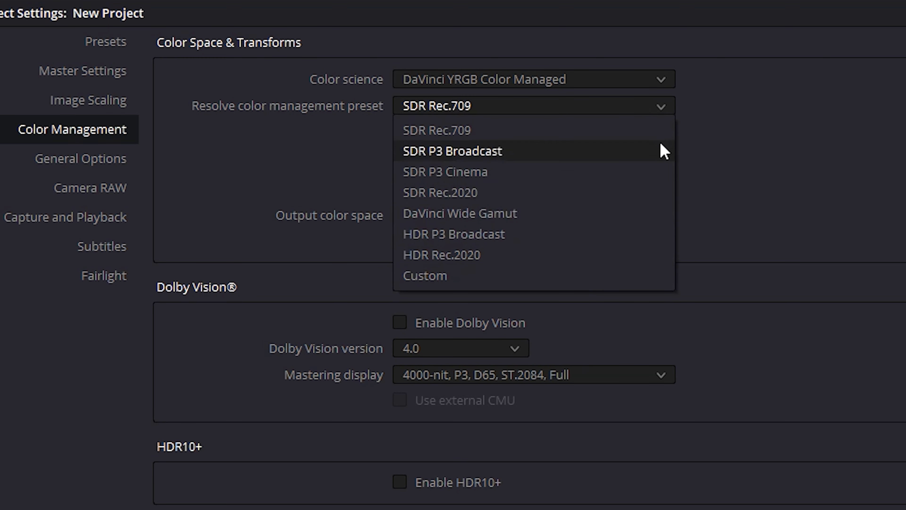
{"action": "left_click", "coordinate": [753, 136]}
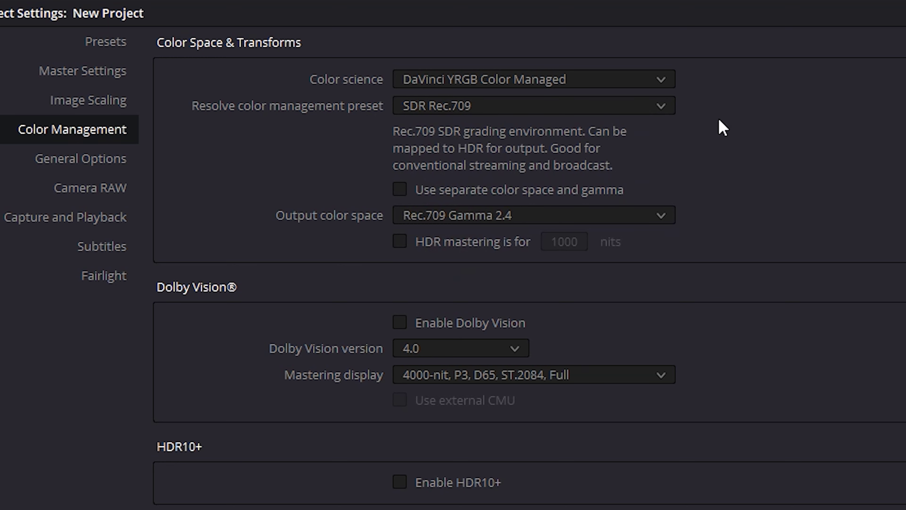
{"action": "left_click", "coordinate": [646, 108]}
{"action": "left_click", "coordinate": [507, 275]}
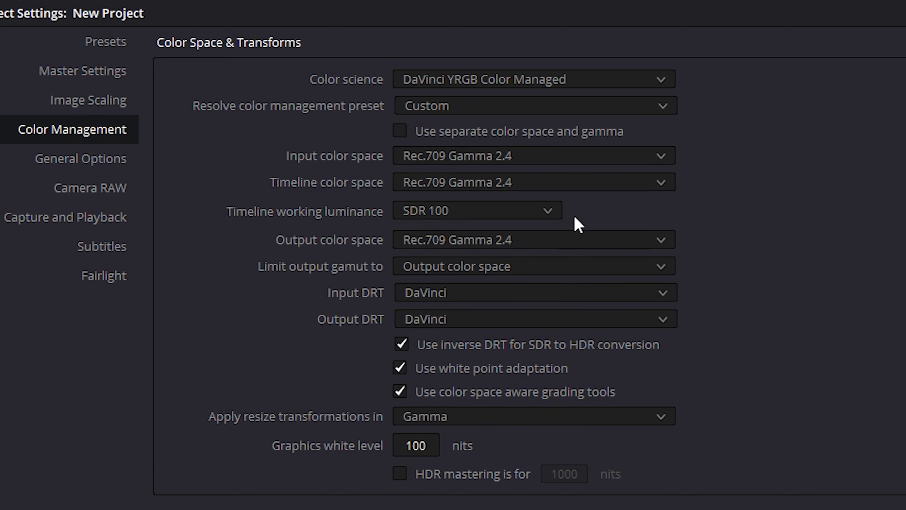
Set the Resolve color management preset to SDR Rec.709 and change the color science to the first option offered.
{"action": "left_click", "coordinate": [607, 108]}
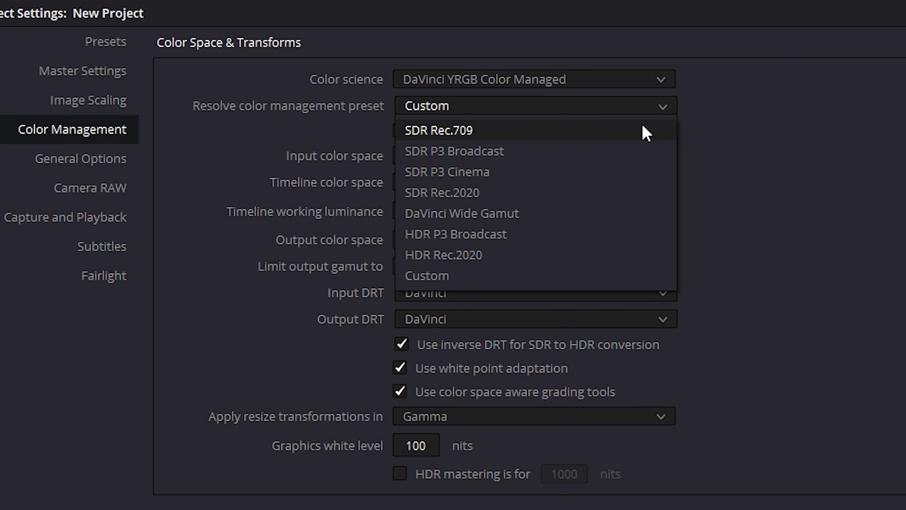
{"action": "left_click", "coordinate": [635, 134]}
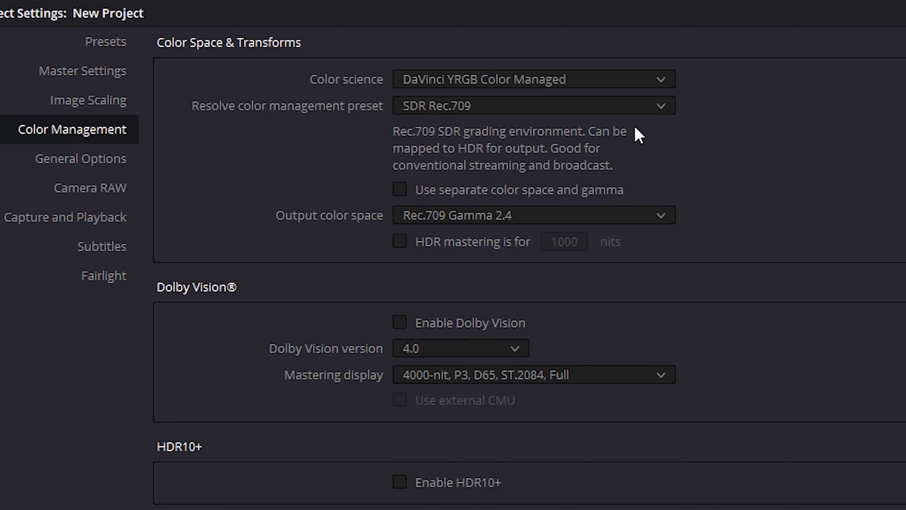
{"action": "left_click", "coordinate": [623, 83]}
{"action": "left_click", "coordinate": [624, 103]}
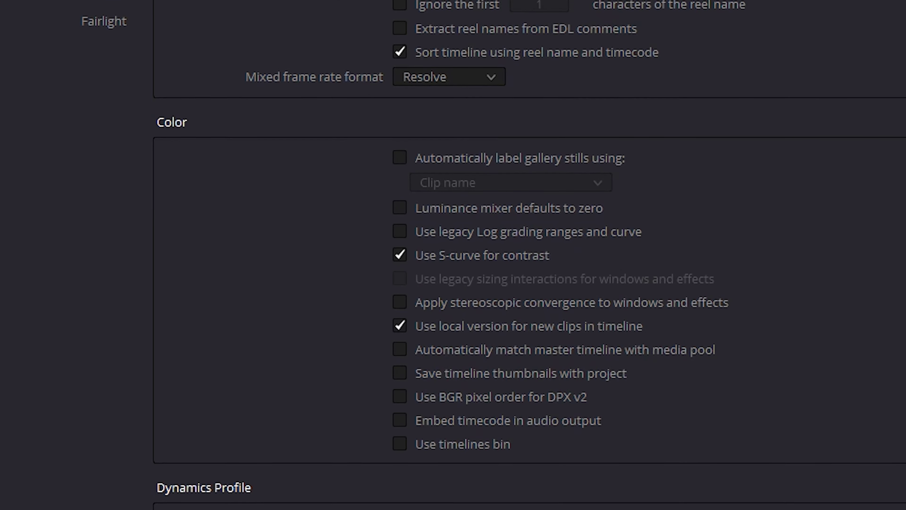
Turn off the S-curve for contrast in the general color options and save the project settings.
{"action": "left_click", "coordinate": [400, 149]}
{"action": "left_click", "coordinate": [401, 152]}
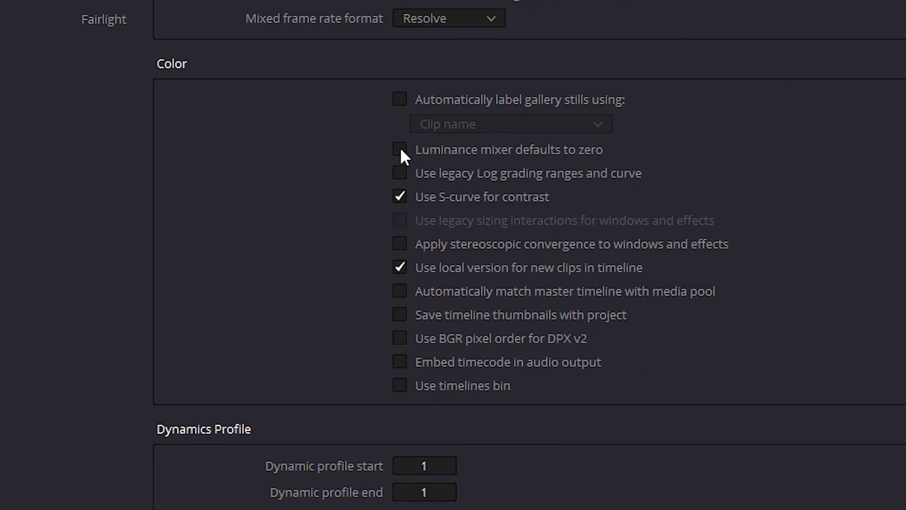
{"action": "left_click", "coordinate": [400, 197]}
{"action": "scroll", "coordinate": [794, 184], "scroll_direction": "down", "scroll_amount": 1}
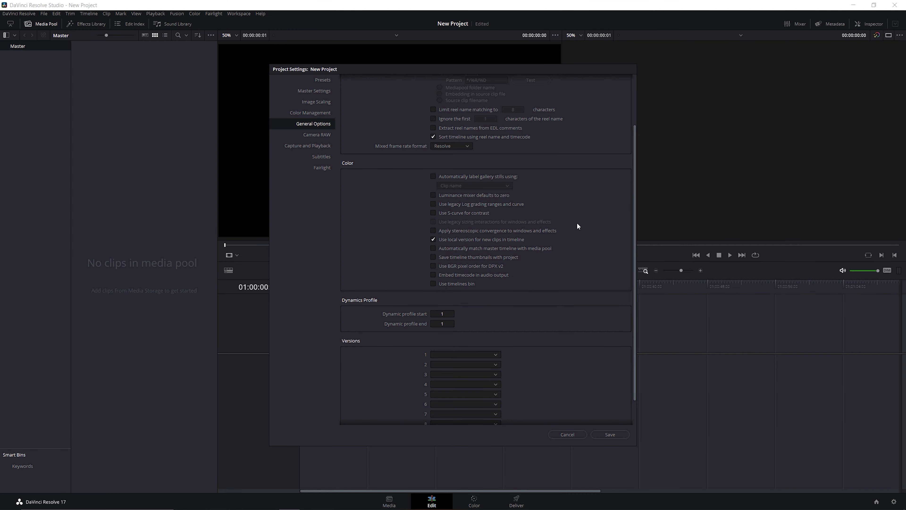
{"action": "scroll", "coordinate": [578, 226], "scroll_direction": "down", "scroll_amount": 1}
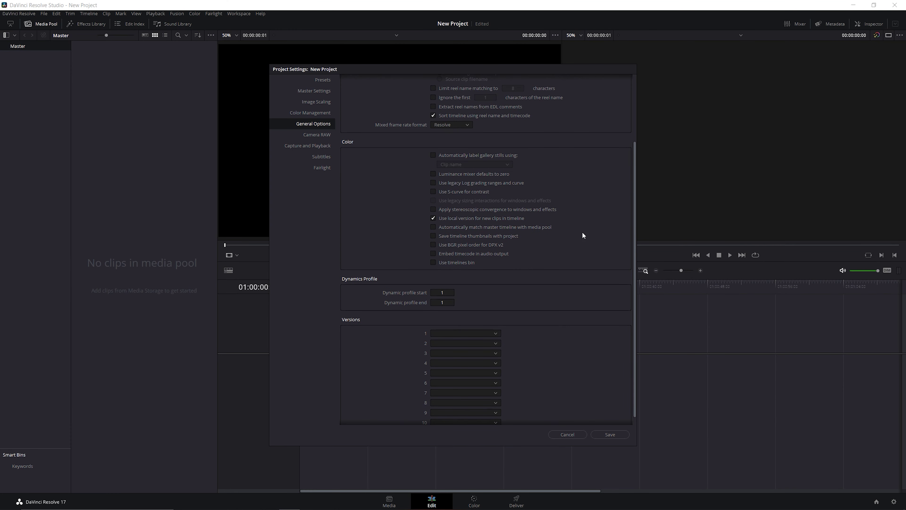
{"action": "left_click", "coordinate": [609, 434]}
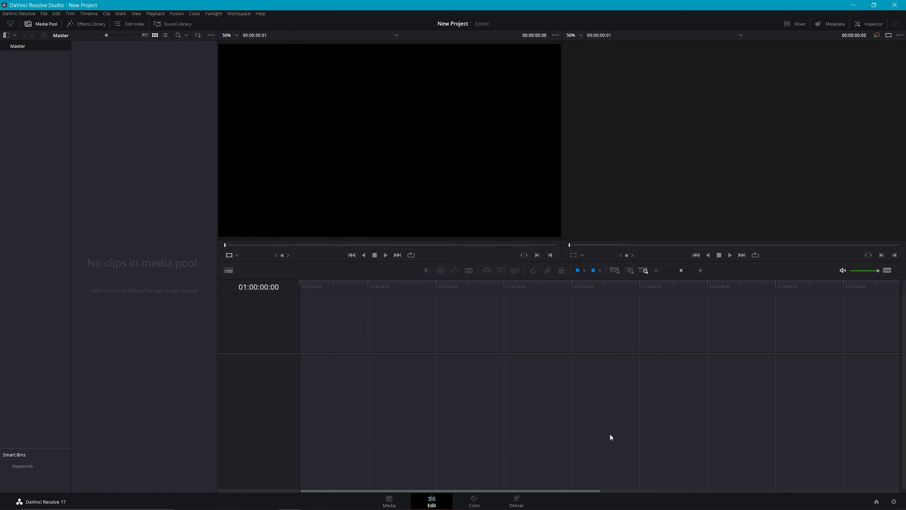
Reopen the project settings and save the current configuration as a new preset named "New settings".
{"action": "left_click", "coordinate": [894, 501]}
{"action": "scroll", "coordinate": [596, 281], "scroll_direction": "down", "scroll_amount": 1}
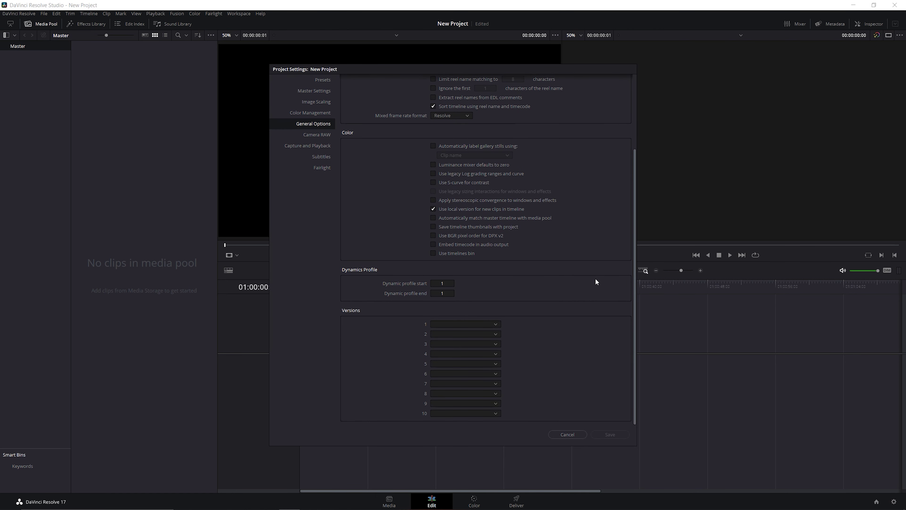
{"action": "scroll", "coordinate": [595, 278], "scroll_direction": "up", "scroll_amount": 5}
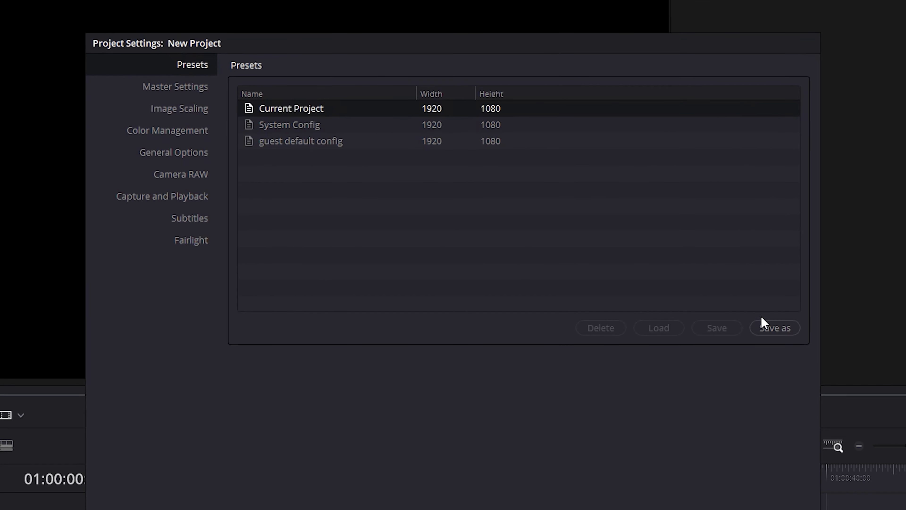
{"action": "left_click", "coordinate": [766, 332]}
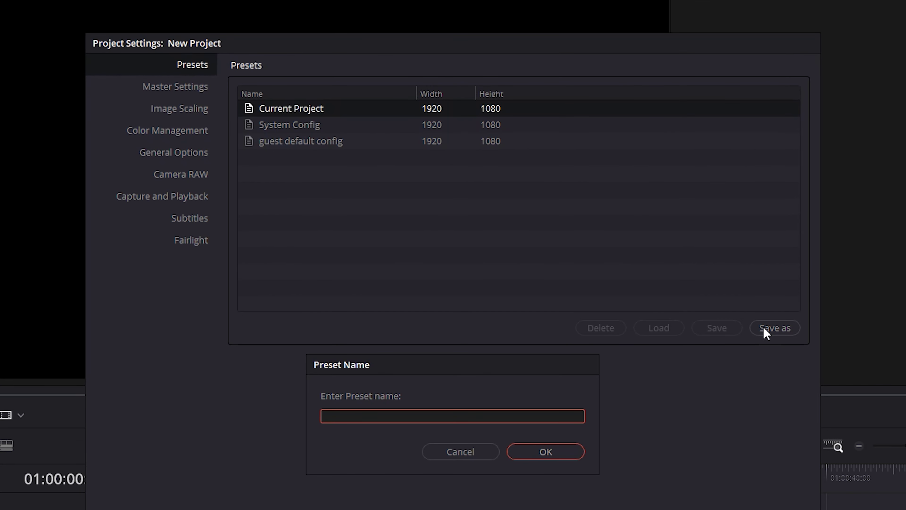
{"action": "type", "text": "New settings"}
{"action": "left_click", "coordinate": [542, 453]}
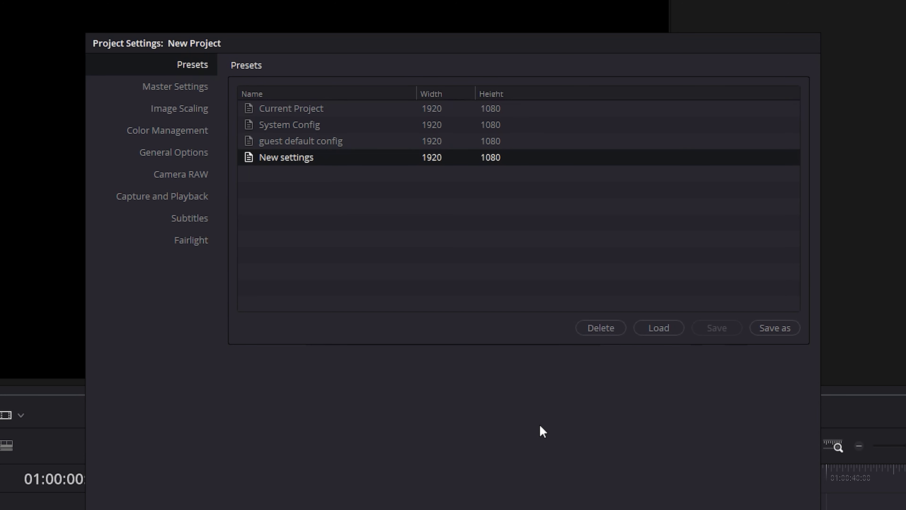
Open the available actions for the "New settings" preset.
{"action": "right_click", "coordinate": [321, 160]}
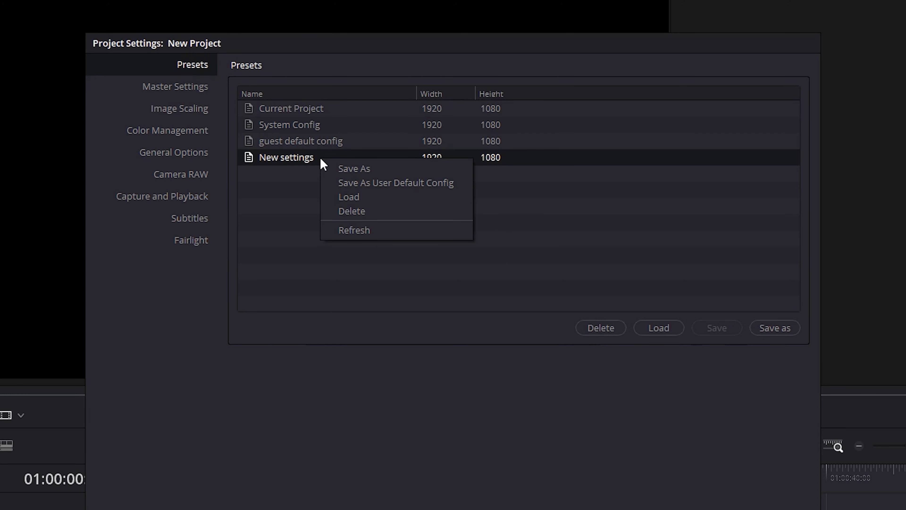